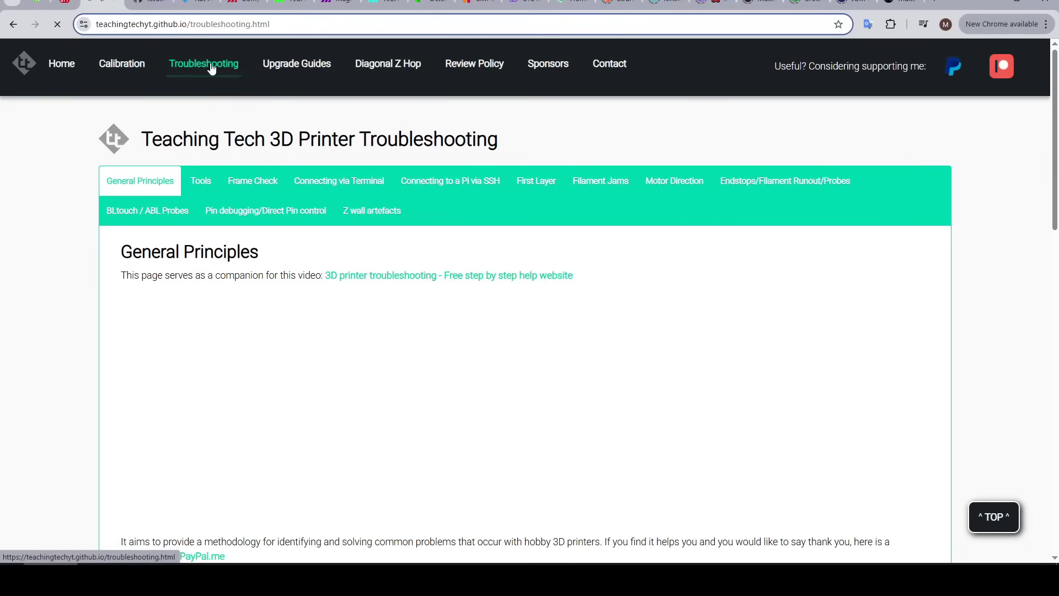
# Step: Open the Frame Check section of the Teaching Tech troubleshooting guide
pyautogui.click(255, 184)
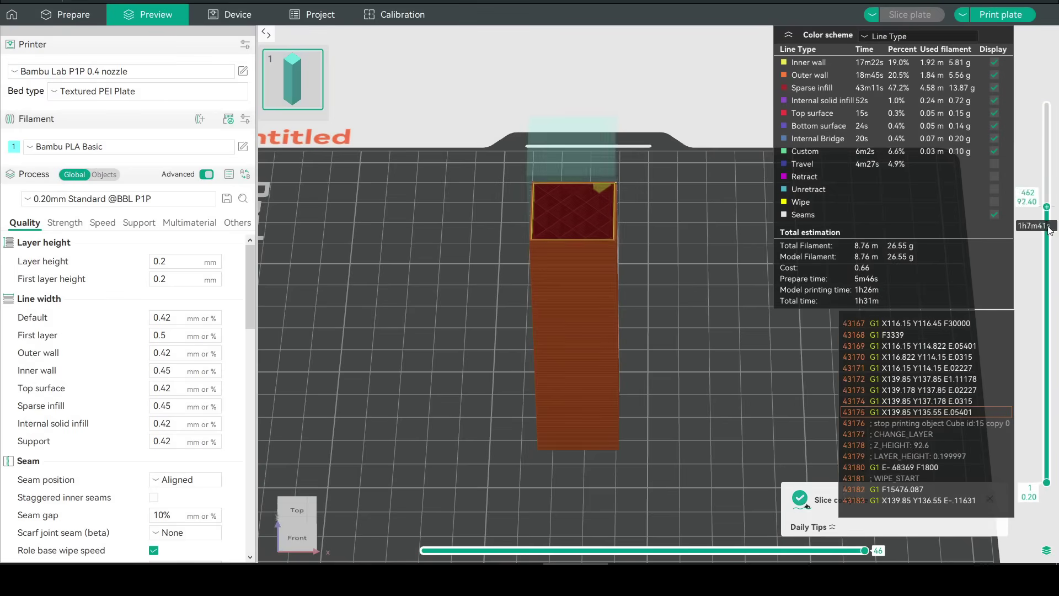
# Step: Cut the block's sliced preview back to layer 317 (63.40 mm) to reveal its infill
pyautogui.moveTo(1045, 215); pyautogui.dragTo(1047, 185)
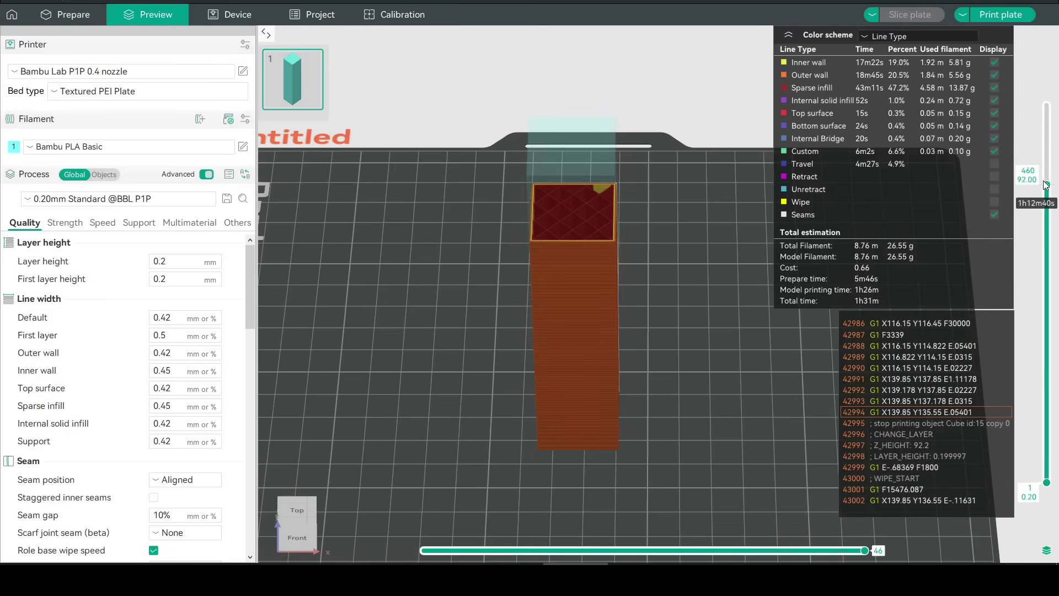
pyautogui.moveTo(1044, 126); pyautogui.dragTo(1049, 331)
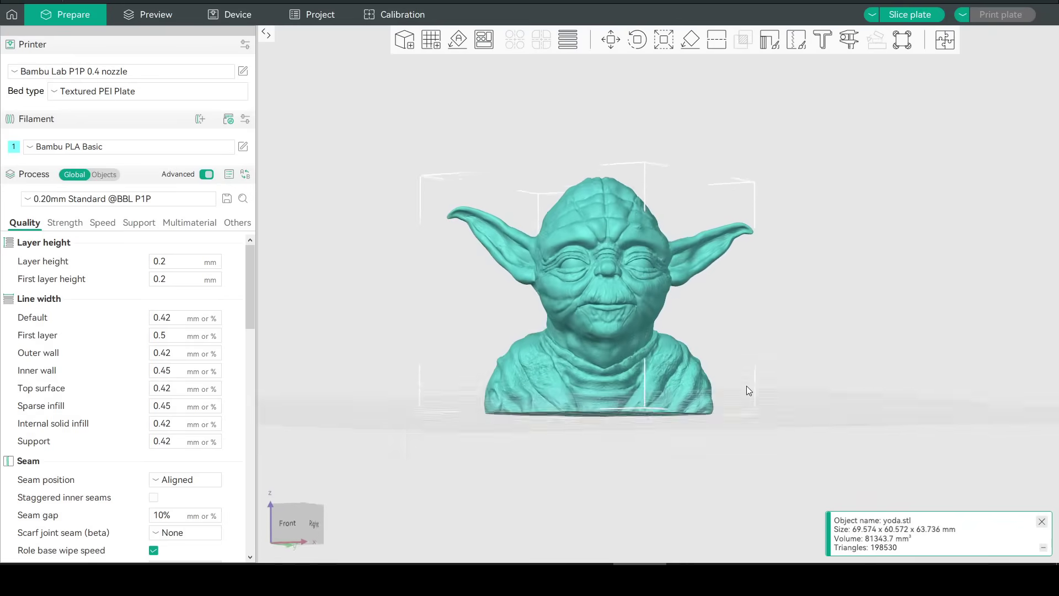
# Step: Orbit to inspect the Yoda bust's underside, then show the process Speed settings
pyautogui.moveTo(748, 390); pyautogui.dragTo(735, 248)
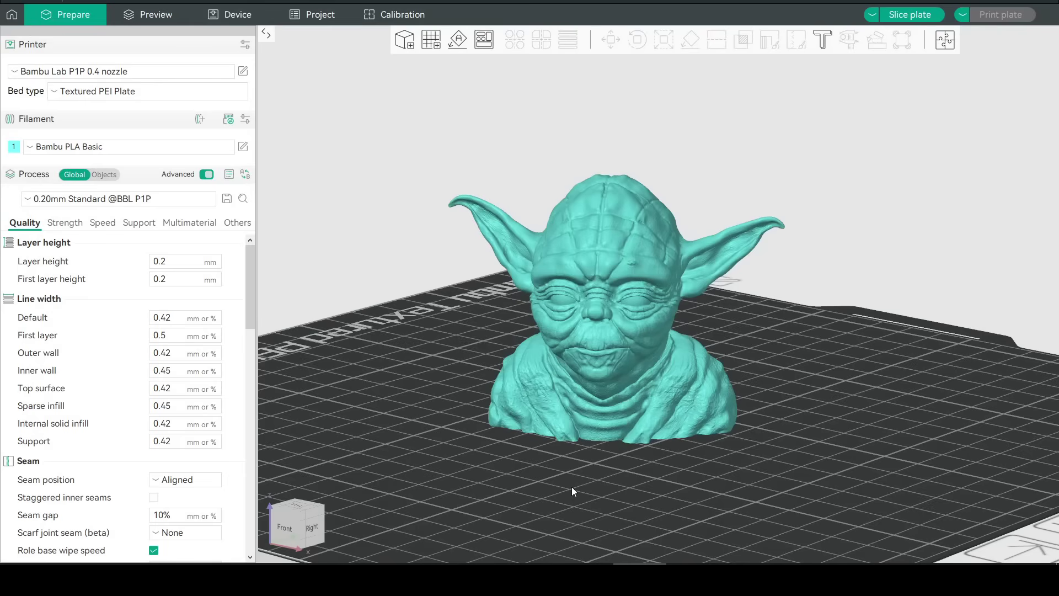
pyautogui.click(103, 221)
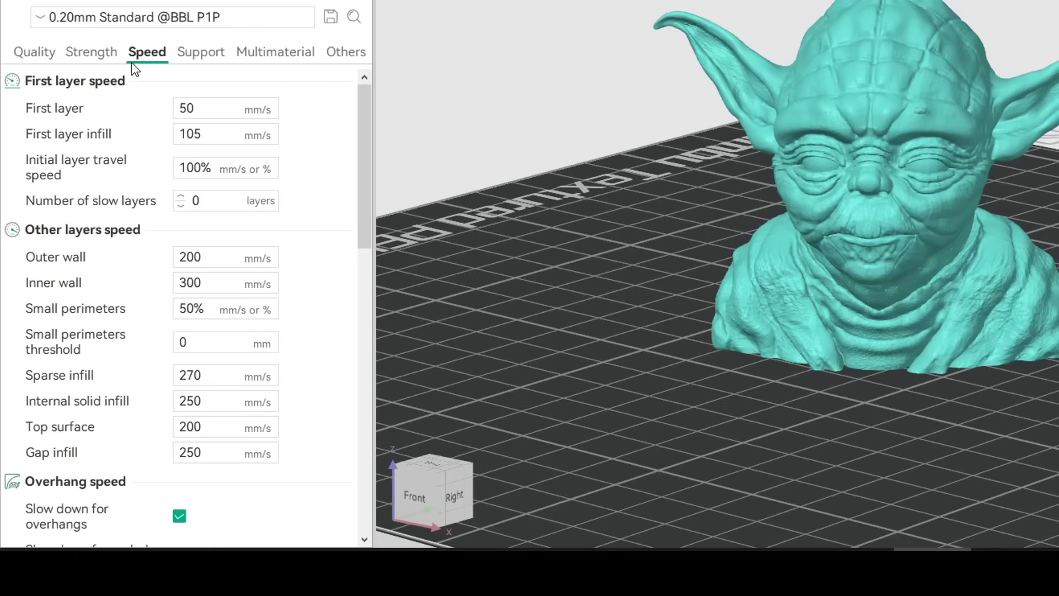
pyautogui.scroll(-7, 260, 234)
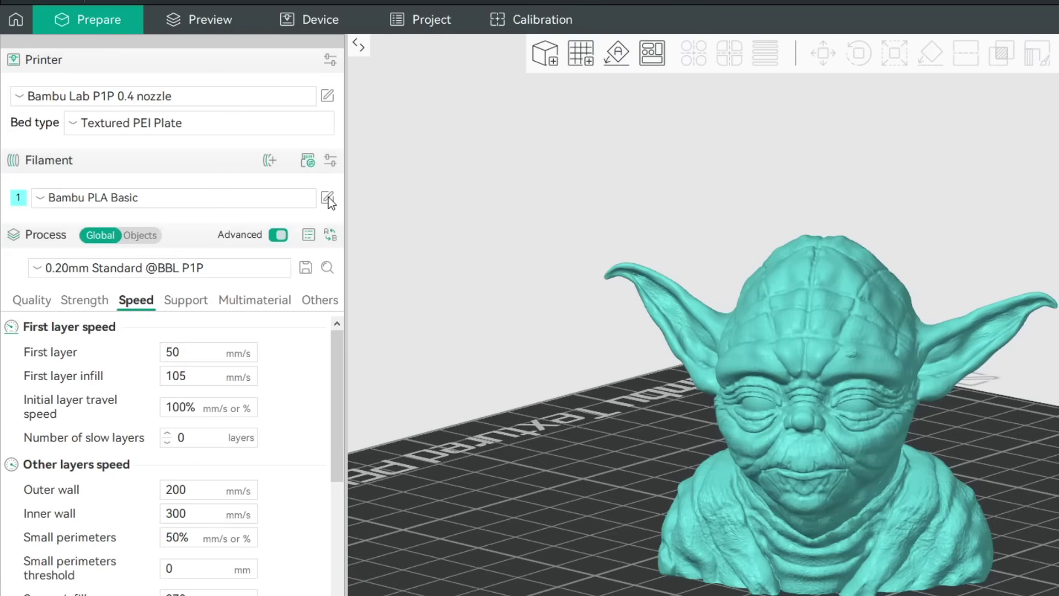
pyautogui.click(328, 198)
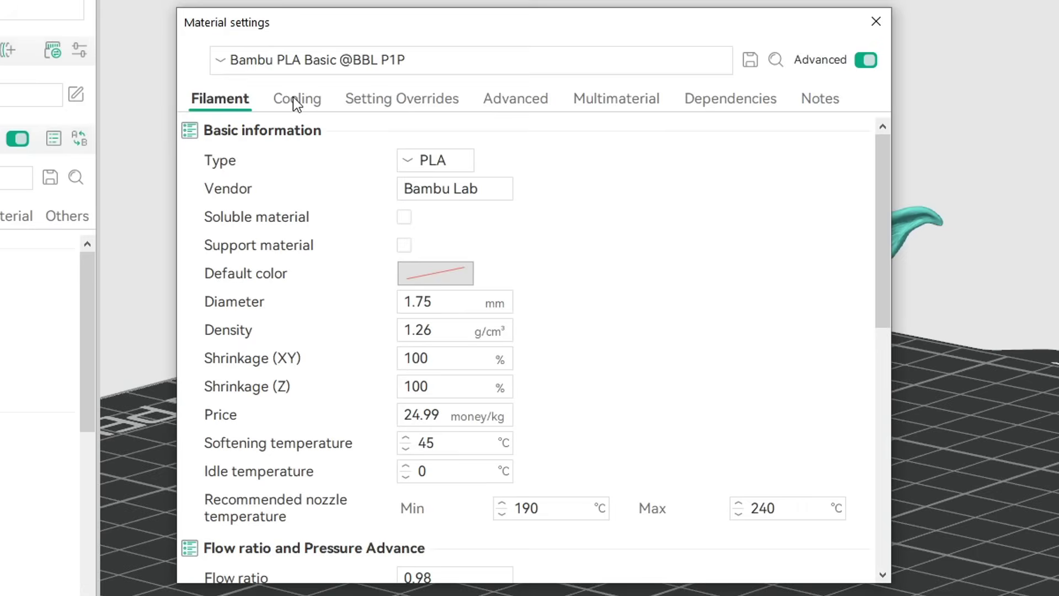
pyautogui.click(293, 97)
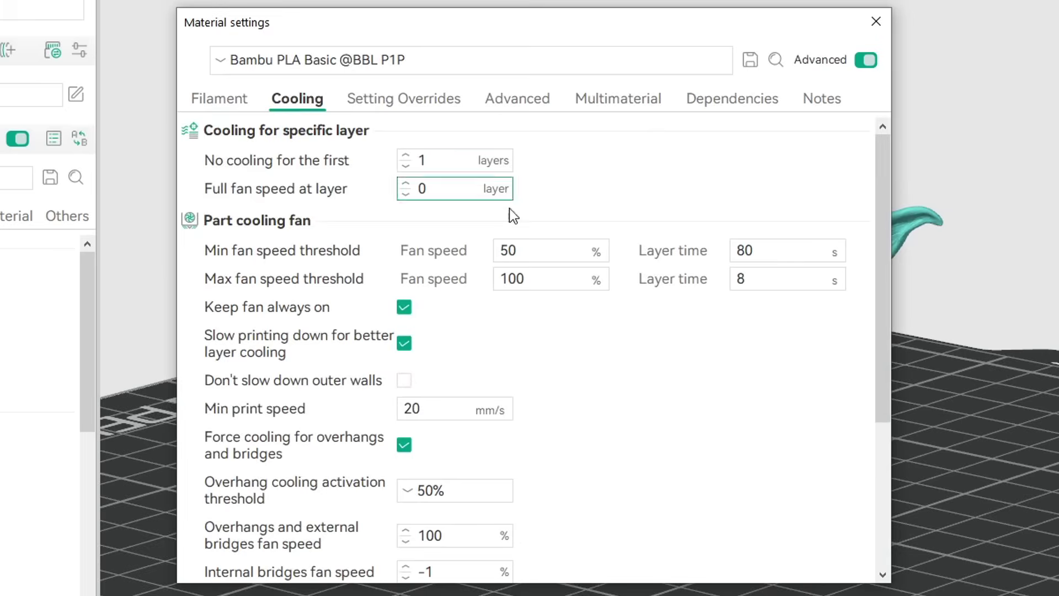
pyautogui.scroll(-2, 429, 296)
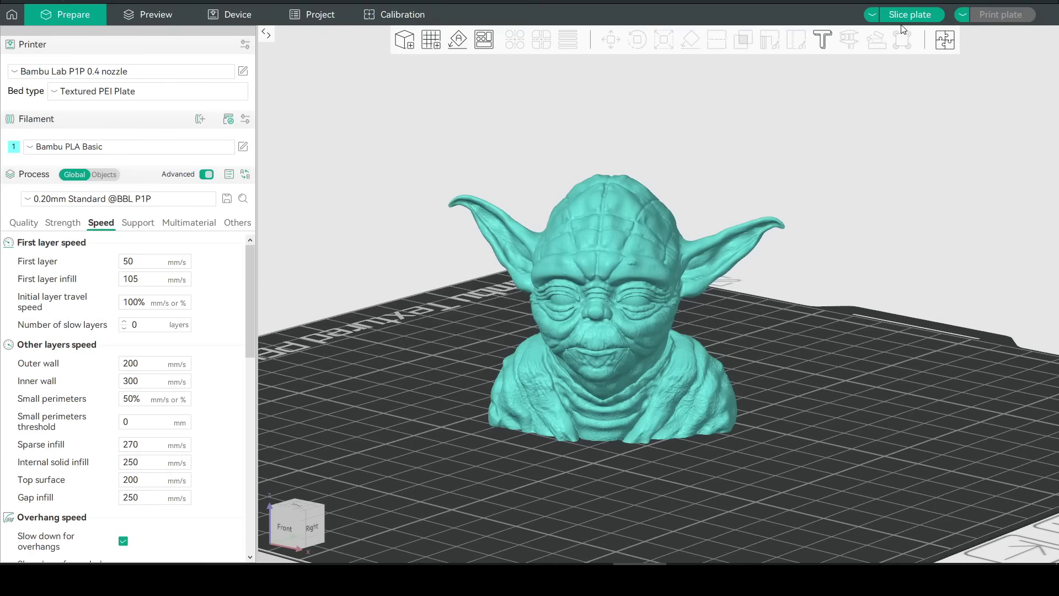
# Step: Slice the Yoda bust plate and set the preview Color scheme to Speed
pyautogui.click(906, 16)
pyautogui.click(923, 38)
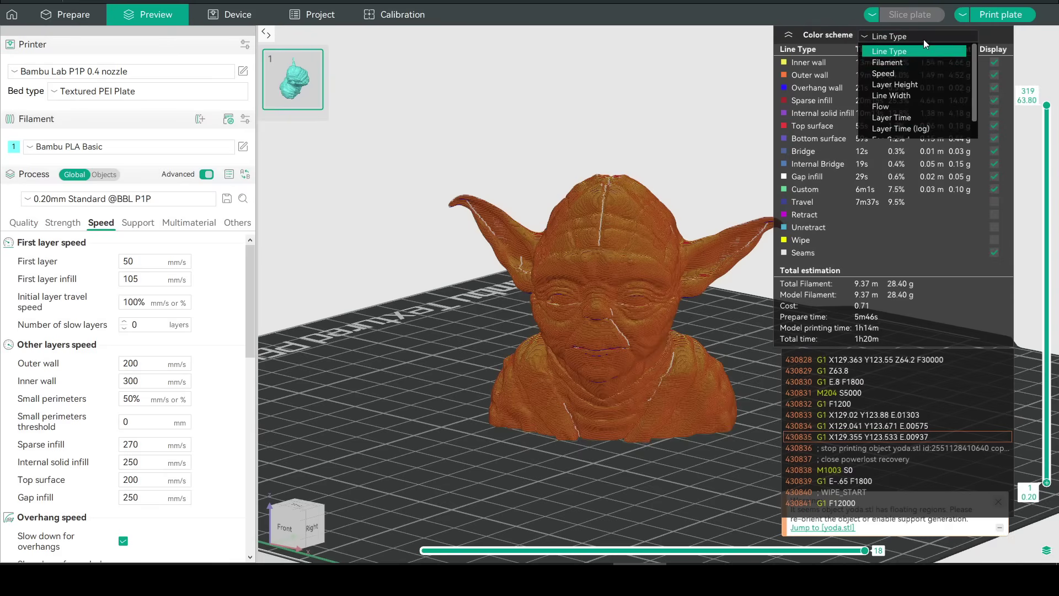
pyautogui.click(918, 73)
pyautogui.scroll(5, 604, 319)
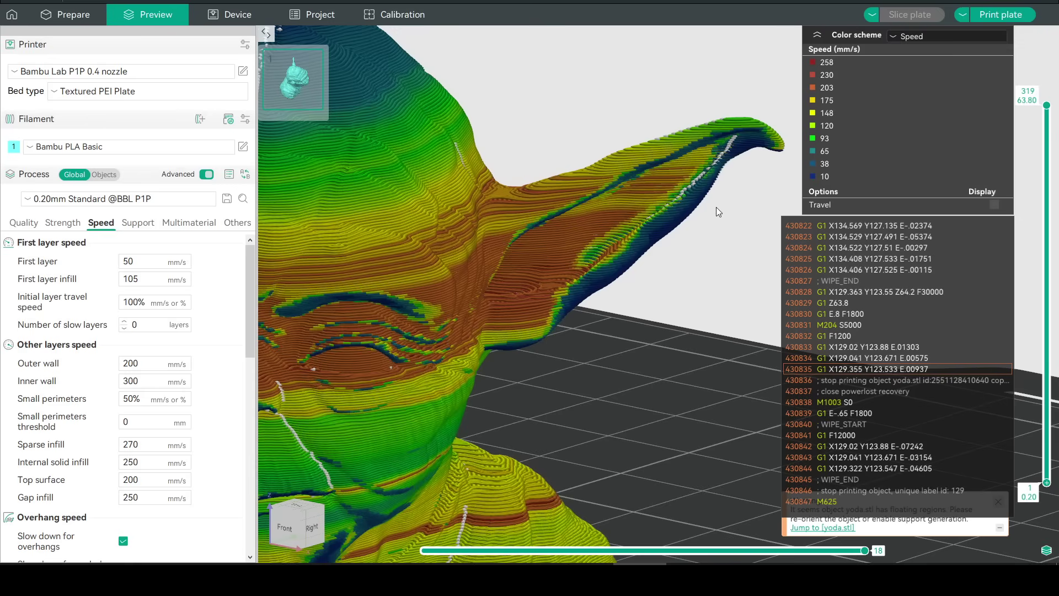
pyautogui.scroll(-5, 772, 146)
pyautogui.moveTo(773, 146); pyautogui.dragTo(663, 488)
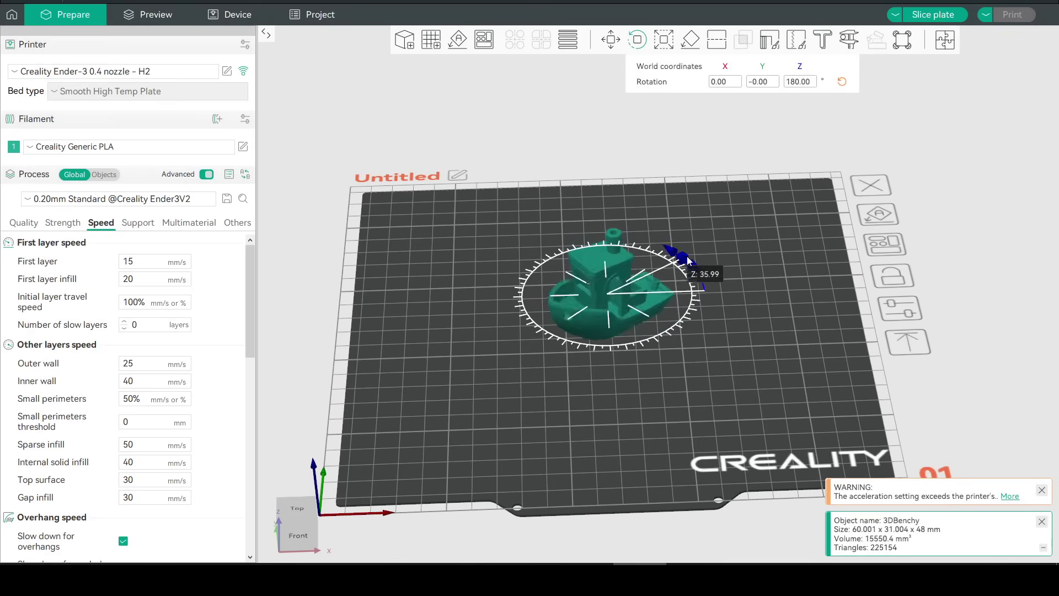
# Step: Rotate the Benchy 180° about Z so its bow faces the other way, then deselect it
pyautogui.moveTo(689, 260); pyautogui.dragTo(519, 301)
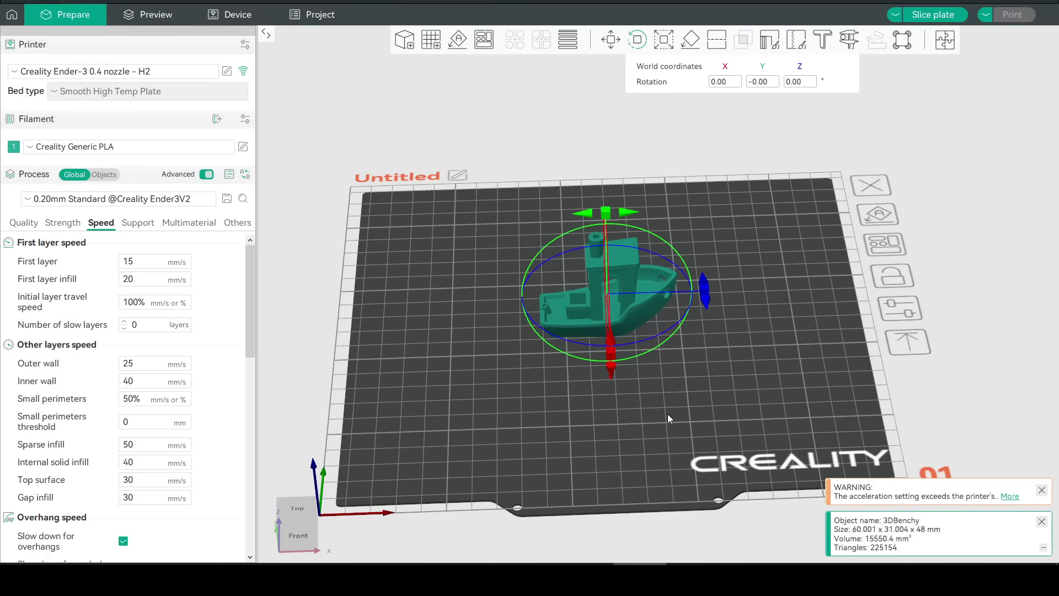
pyautogui.click(688, 419)
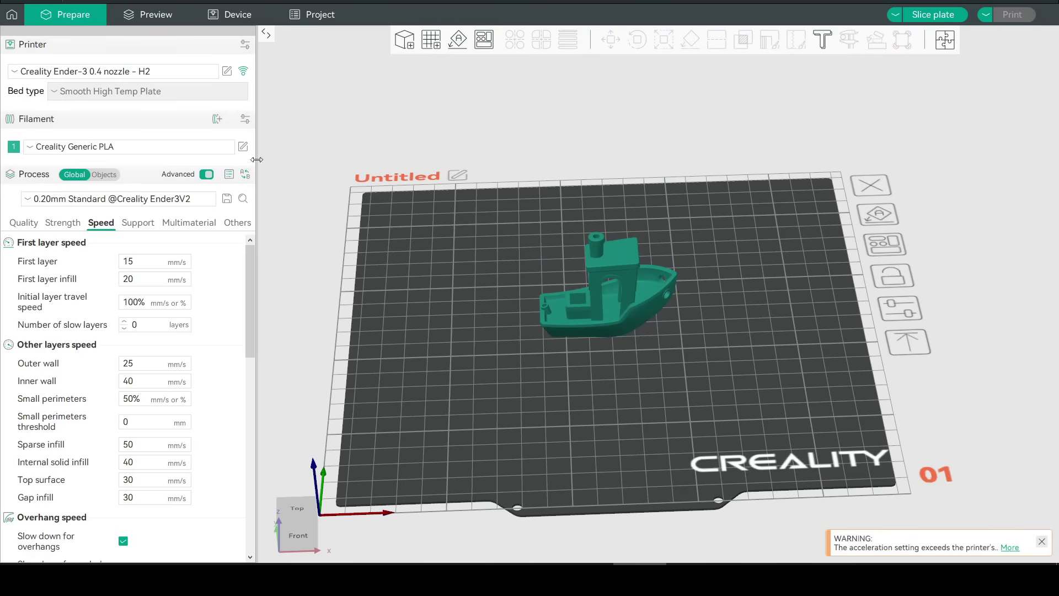
# Step: Set Creality Generic PLA nozzle temperature to 210 °C for first layer and other layers
pyautogui.click(243, 147)
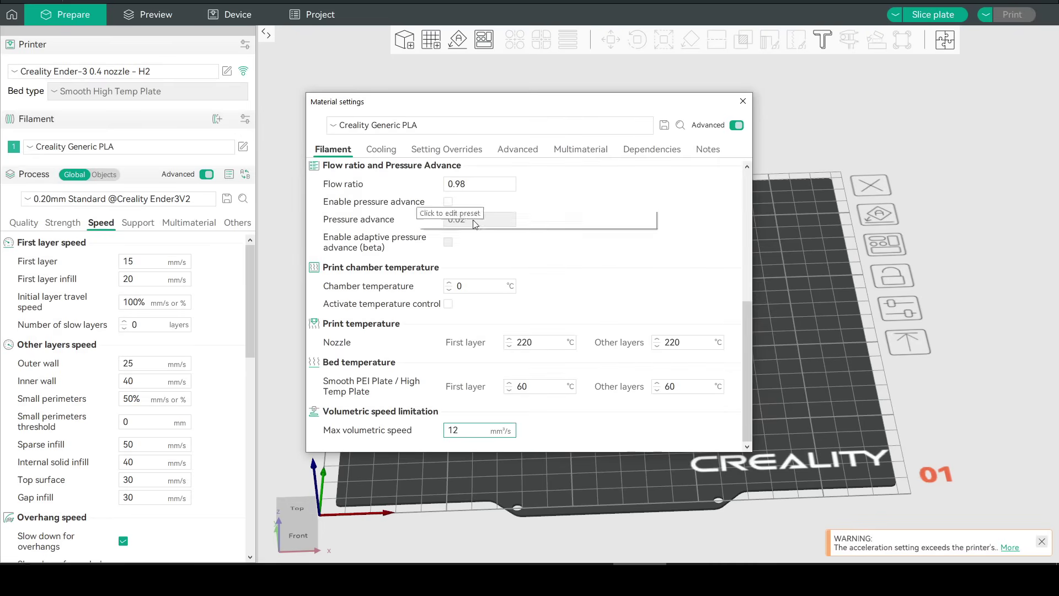
pyautogui.click(530, 342)
pyautogui.write('21')
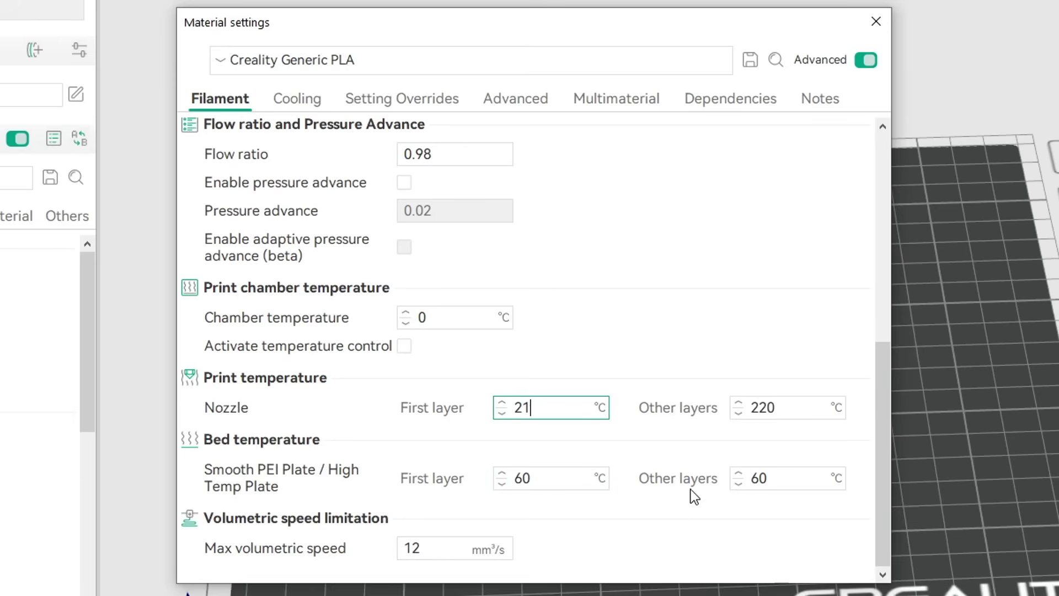
pyautogui.click(746, 412)
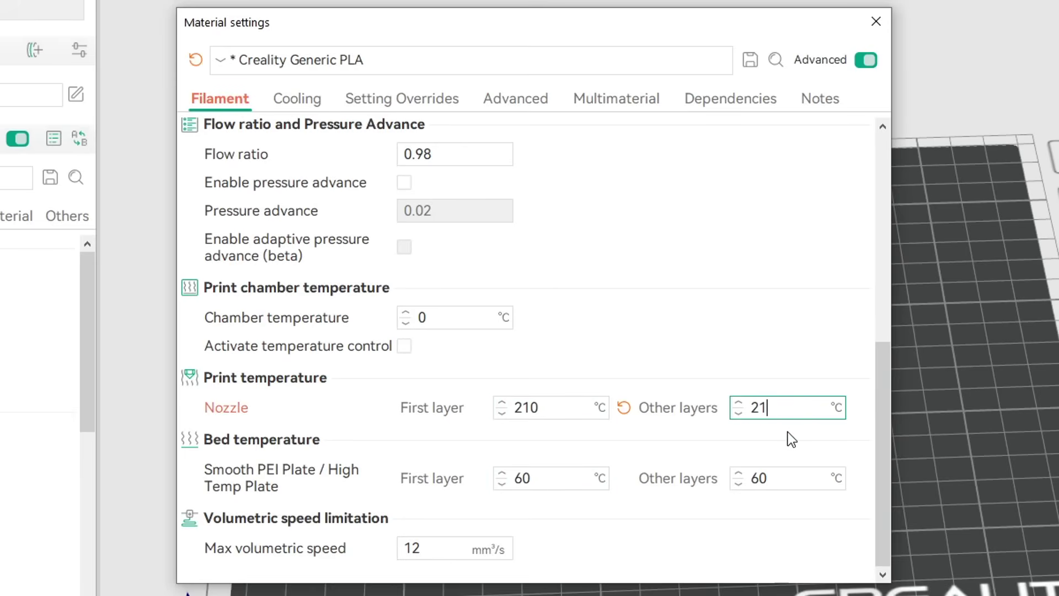
pyautogui.click(823, 434)
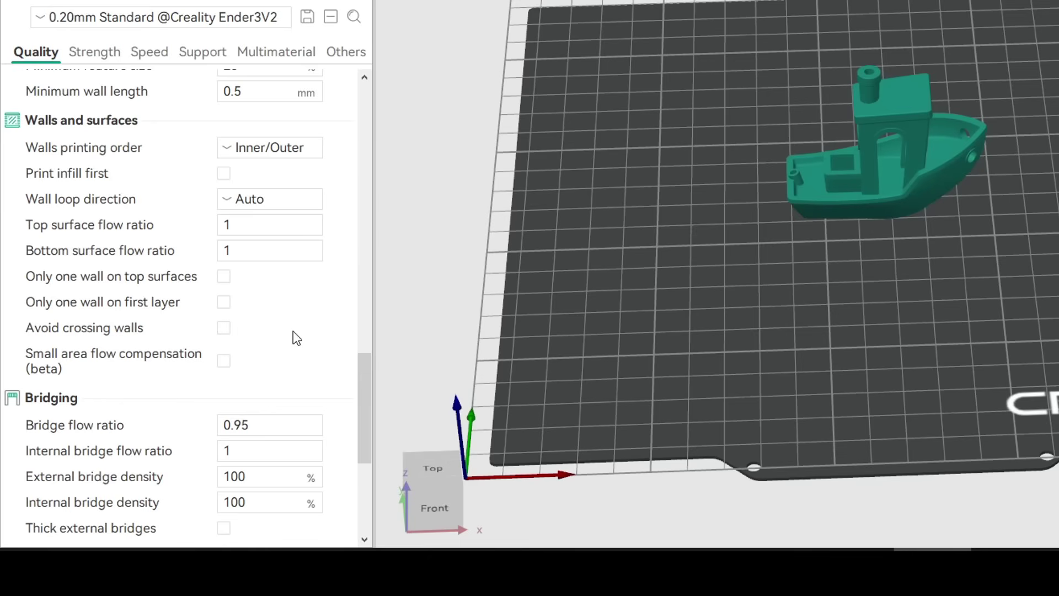
# Step: Tick Avoid crossing walls in the Quality process settings
pyautogui.click(223, 329)
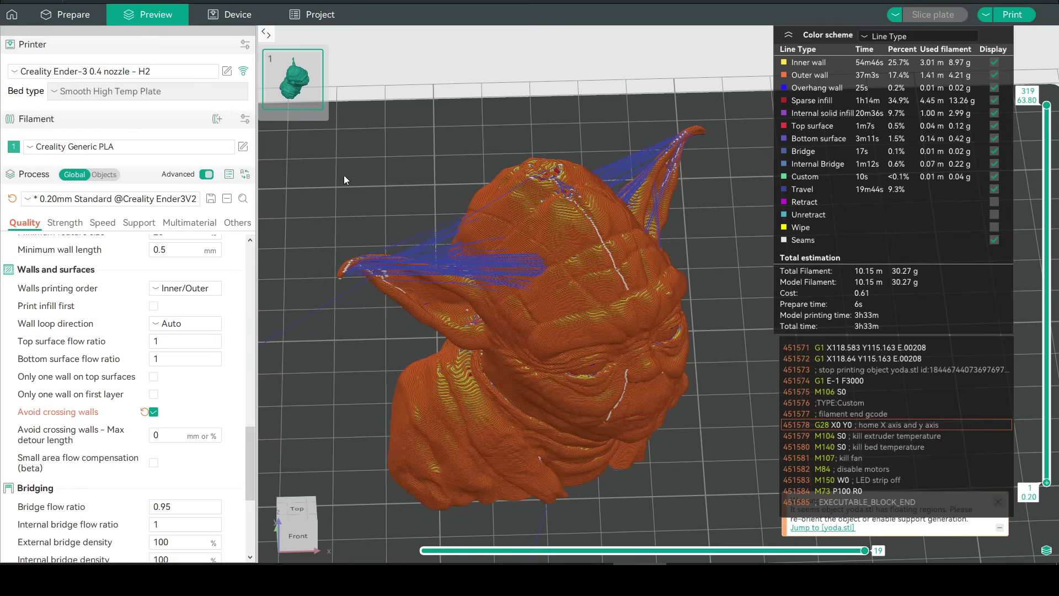
# Step: Adjust the printer's Extruder 1 settings, re-slice to 3h49m, and step through moves on layer 272
pyautogui.click(226, 71)
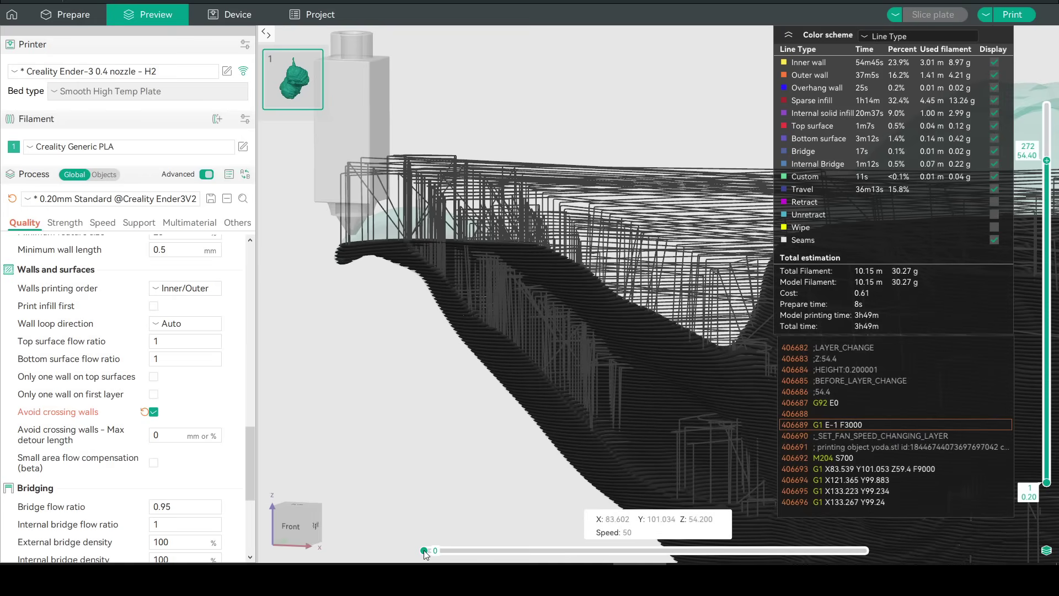
pyautogui.press('Right')
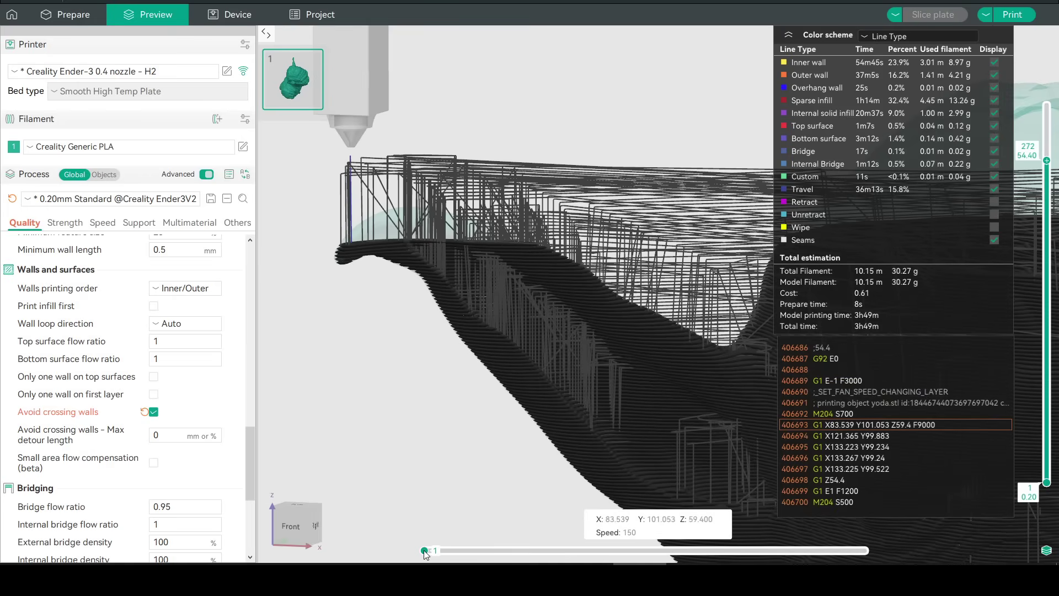
pyautogui.press('Right')
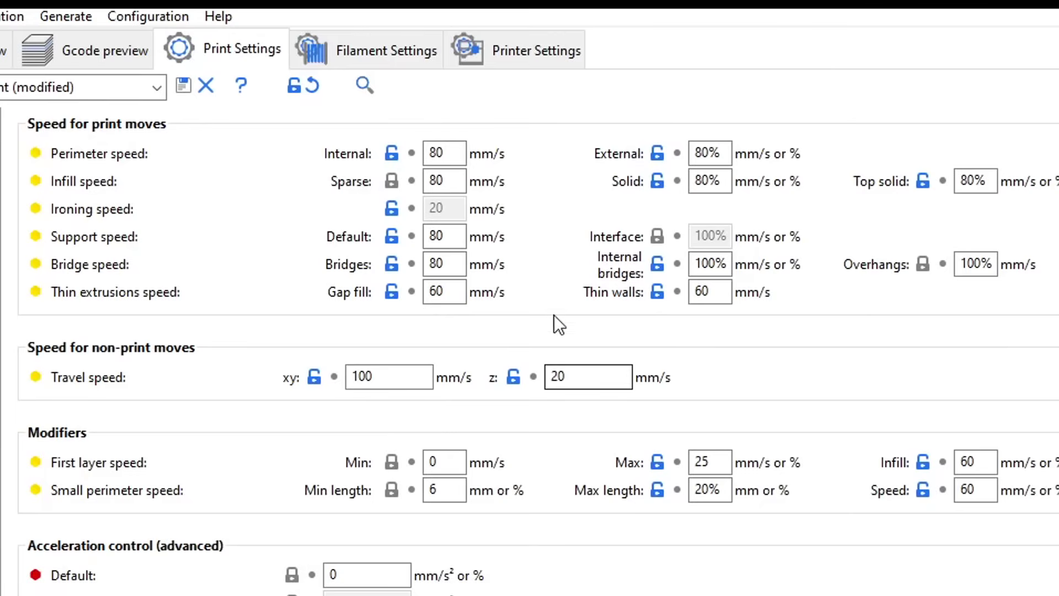
# Step: Overwrite the 80 mm/s Internal perimeter speed, typing 1 as the new value
pyautogui.doubleClick(428, 154)
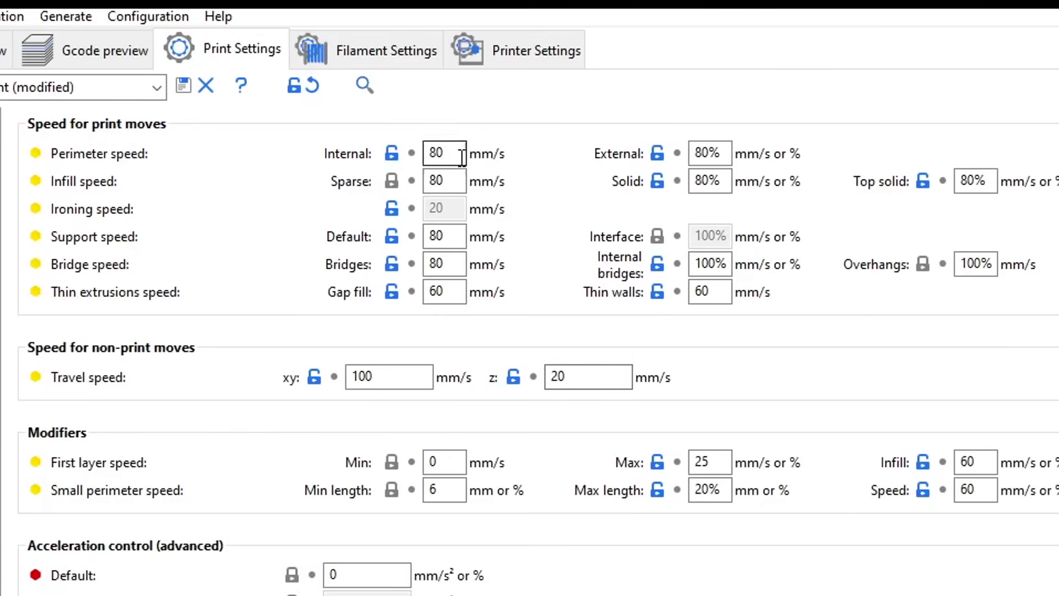
pyautogui.write('1')
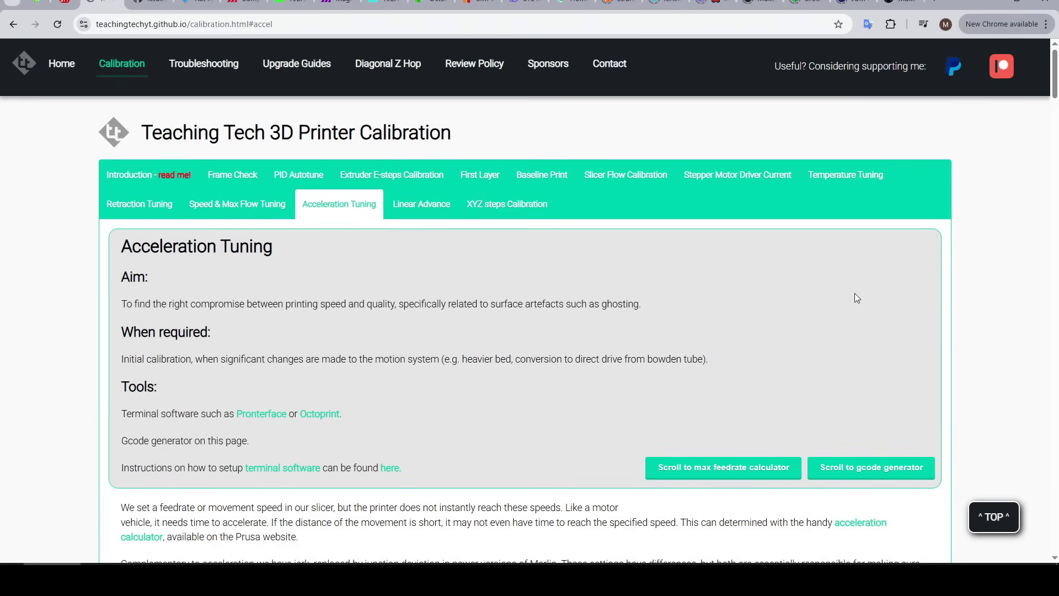
# Step: Review the Acceleration Tuning page's ghosting photo and its Klipper and RRF saving instructions
pyautogui.scroll(-8, 926, 329)
pyautogui.click(235, 164)
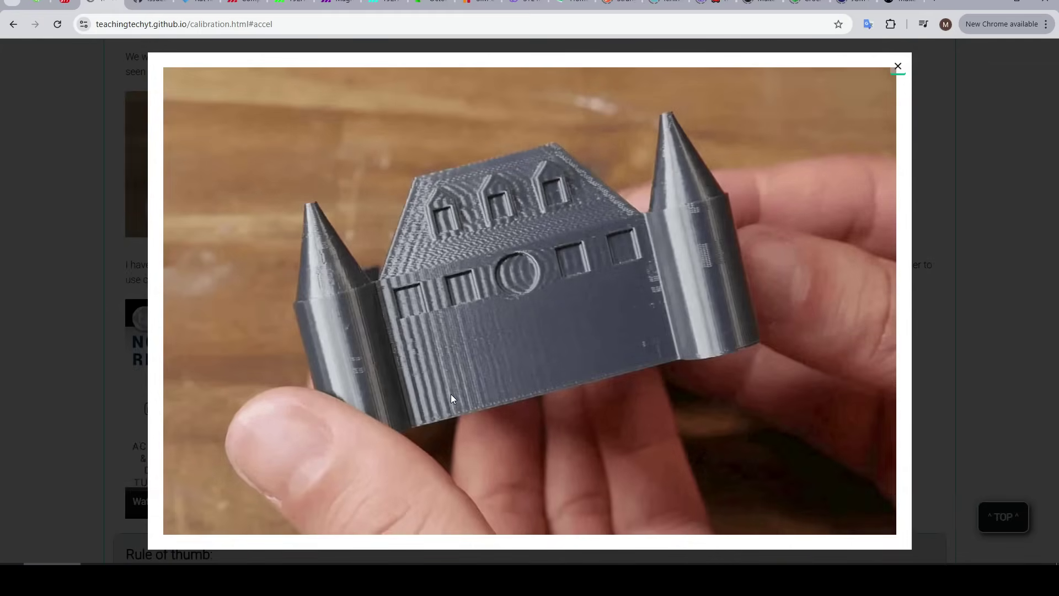
pyautogui.click(433, 221)
pyautogui.scroll(-10, 720, 302)
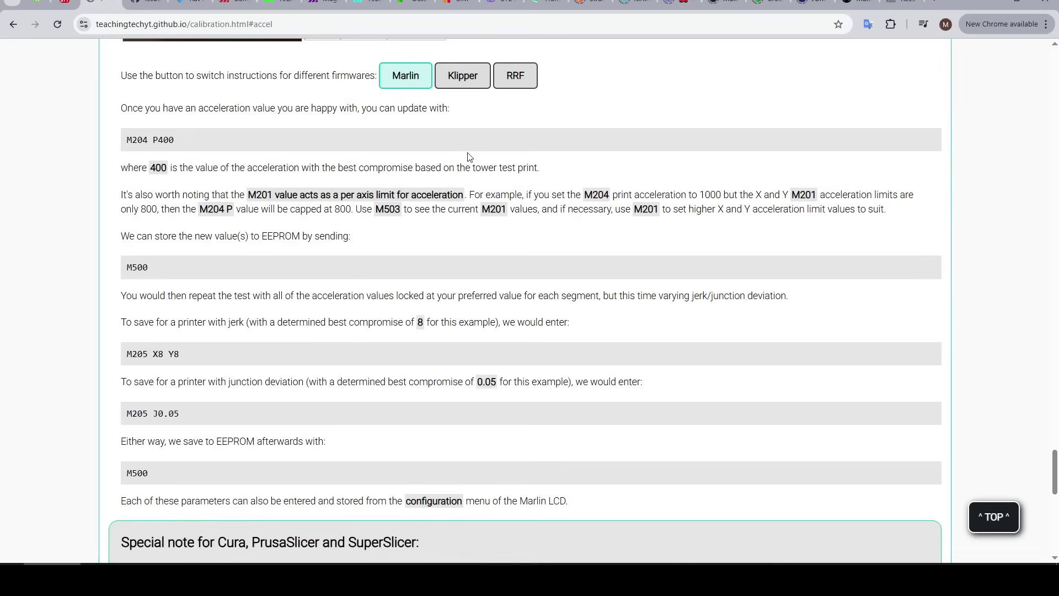
pyautogui.click(468, 82)
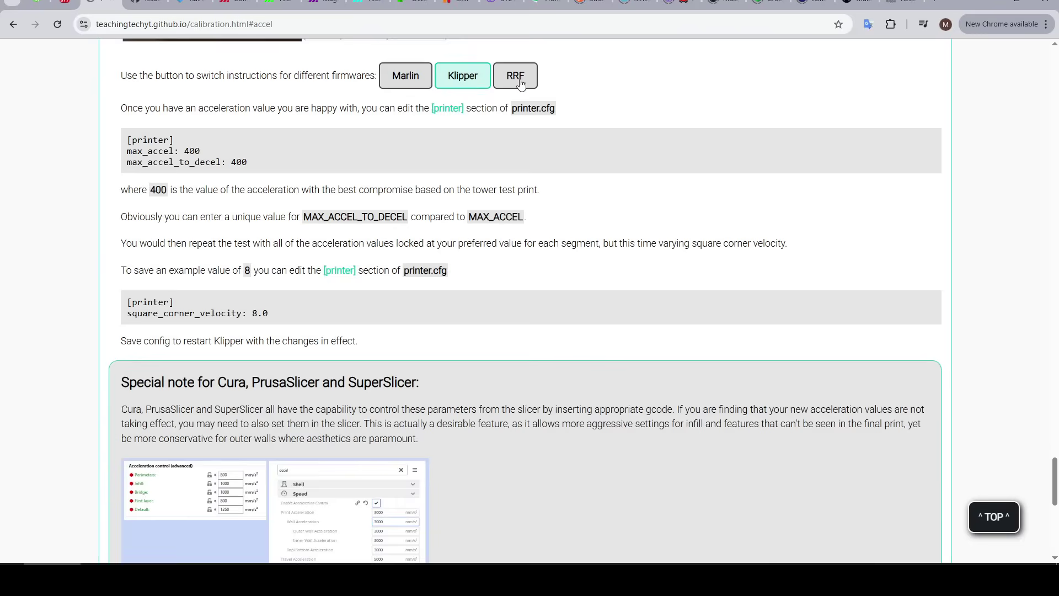
pyautogui.click(521, 84)
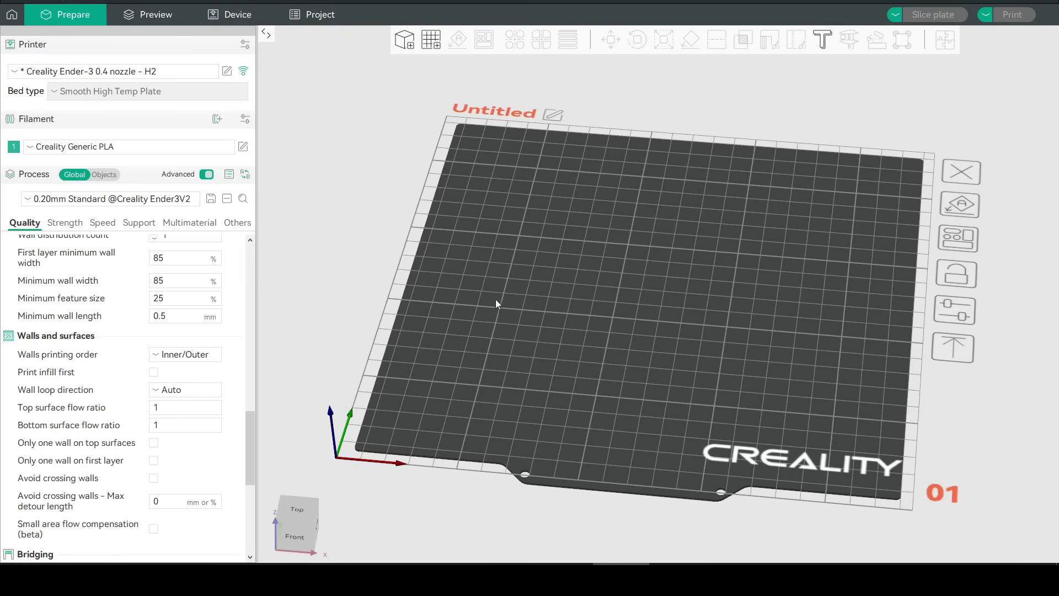
# Step: Review the process Speed tab: 500 mm/s² printing accelerations and 700 mm/s² travel acceleration
pyautogui.click(100, 224)
pyautogui.scroll(3, 246, 275)
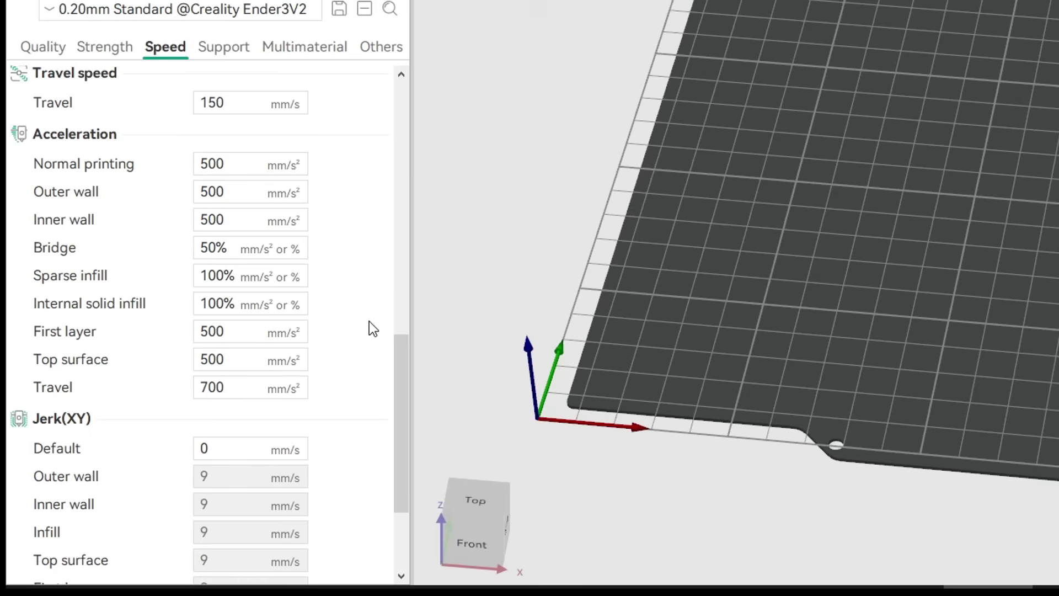
pyautogui.scroll(-3, 369, 321)
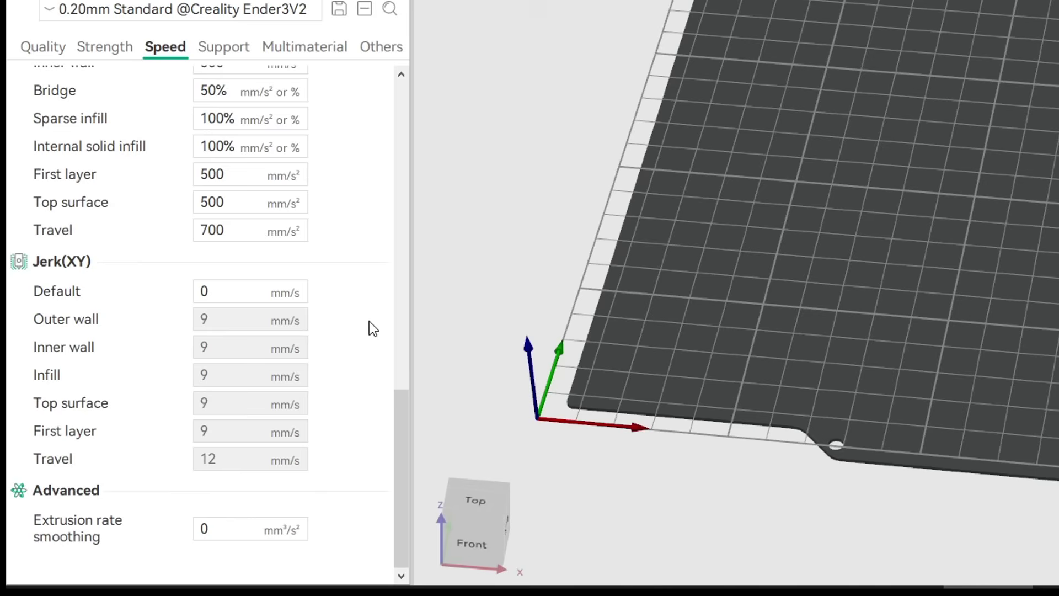
pyautogui.scroll(2, 369, 322)
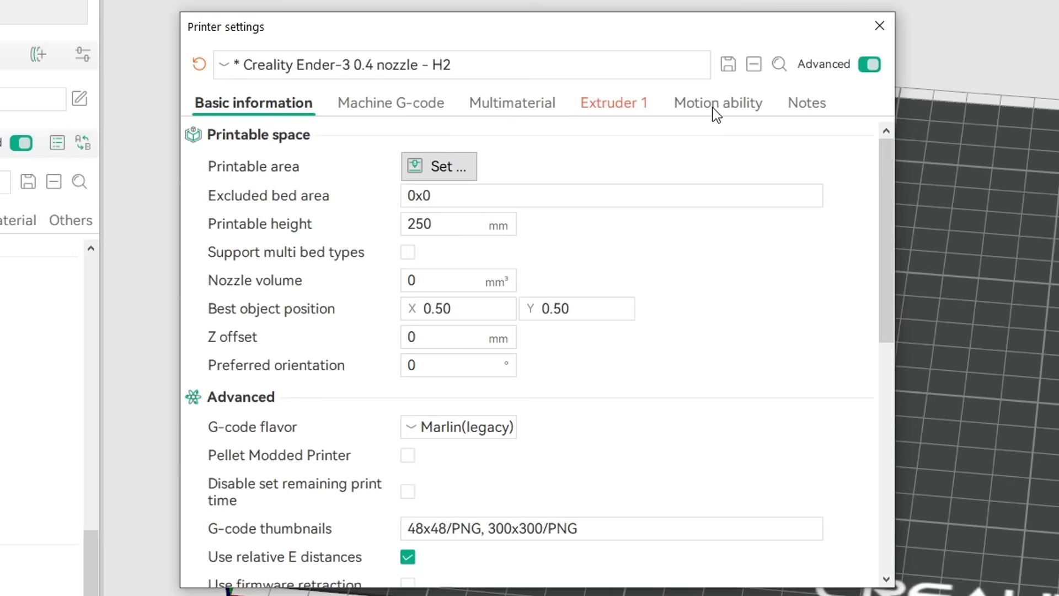
# Step: Turn off Emit limits to G-code on the Ender-3 printer's Motion ability tab
pyautogui.click(716, 114)
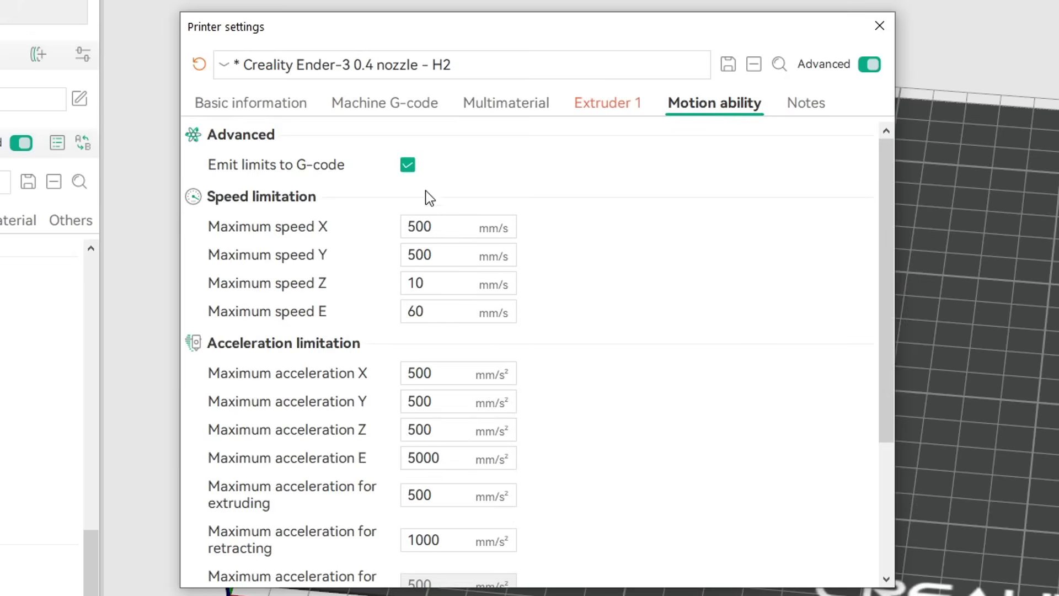
pyautogui.click(408, 166)
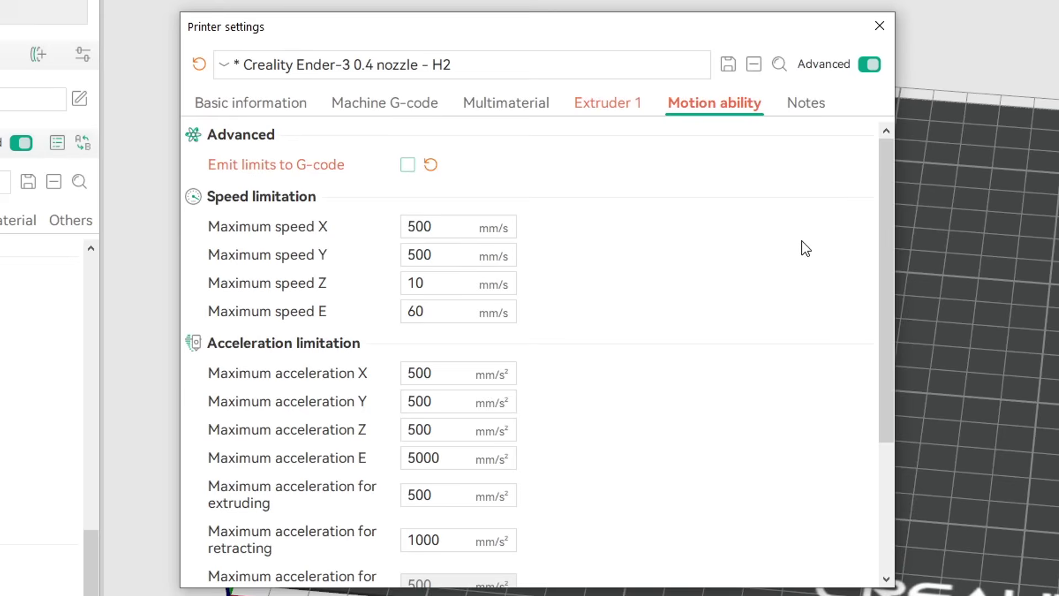